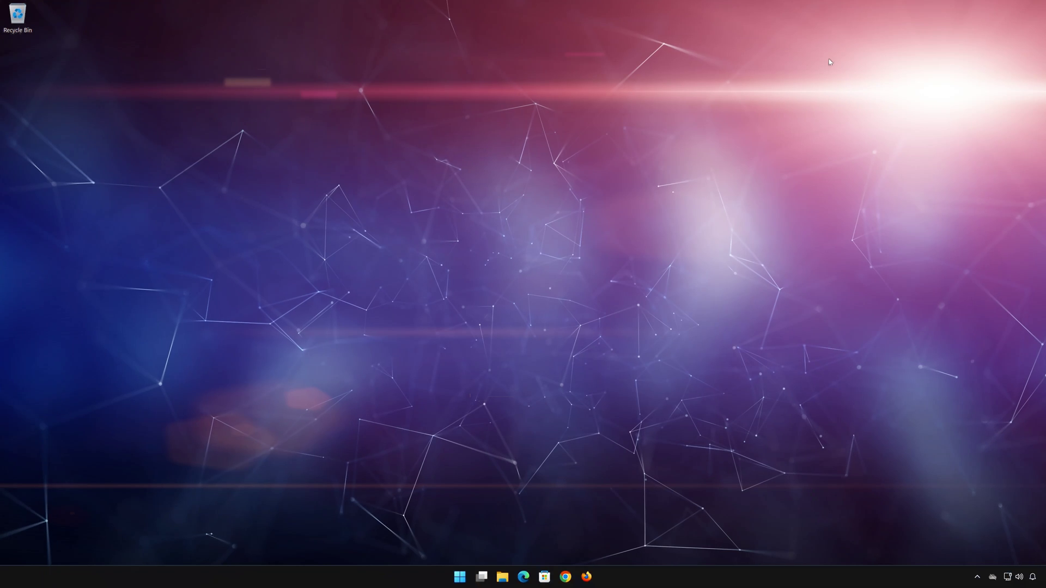
- Open Settings from the Start menu and move its window lower and to the right
left_click(461, 578)
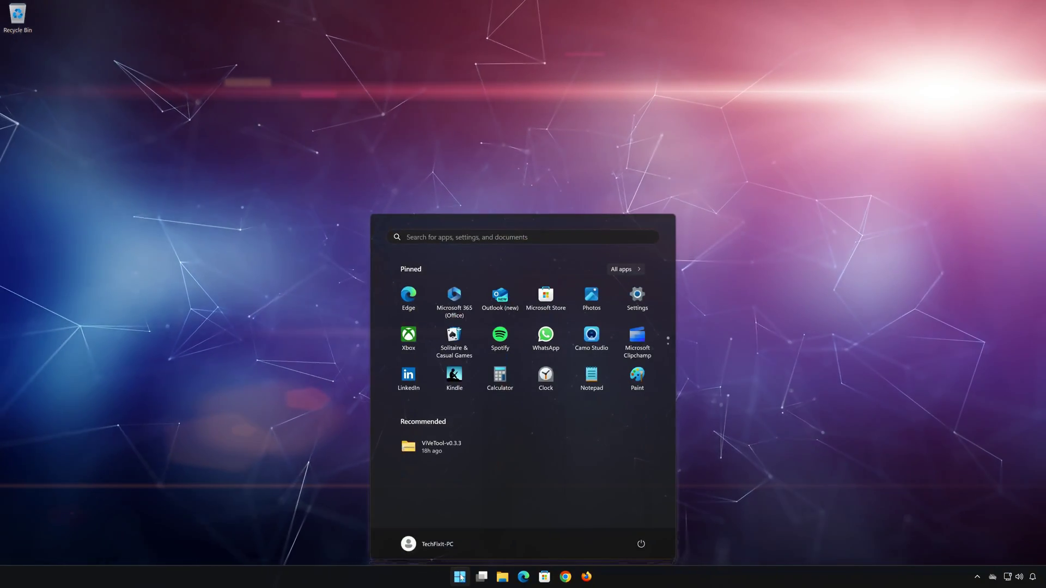
left_click(647, 306)
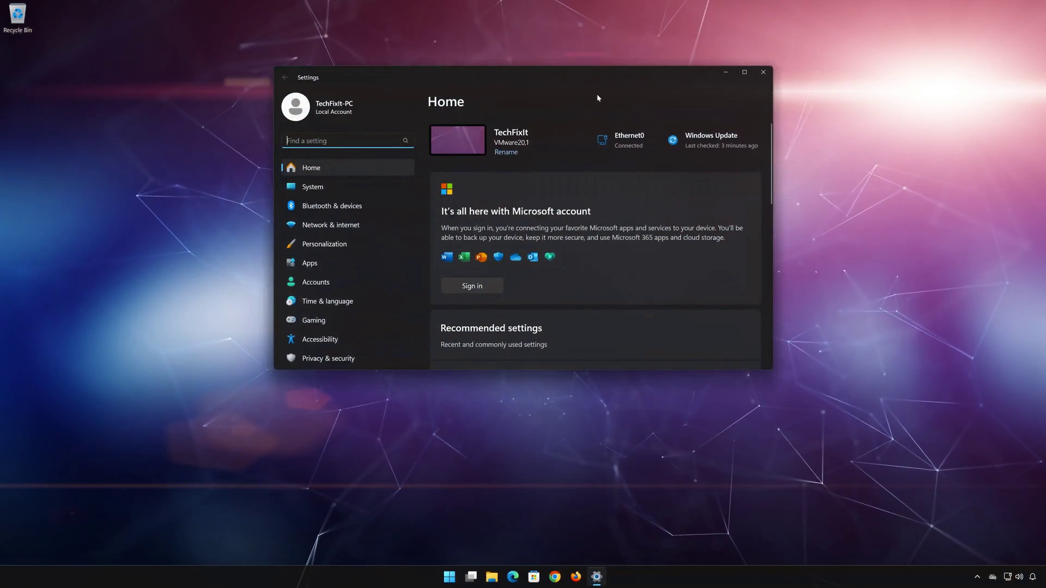
left_click_drag(596, 93, 640, 155)
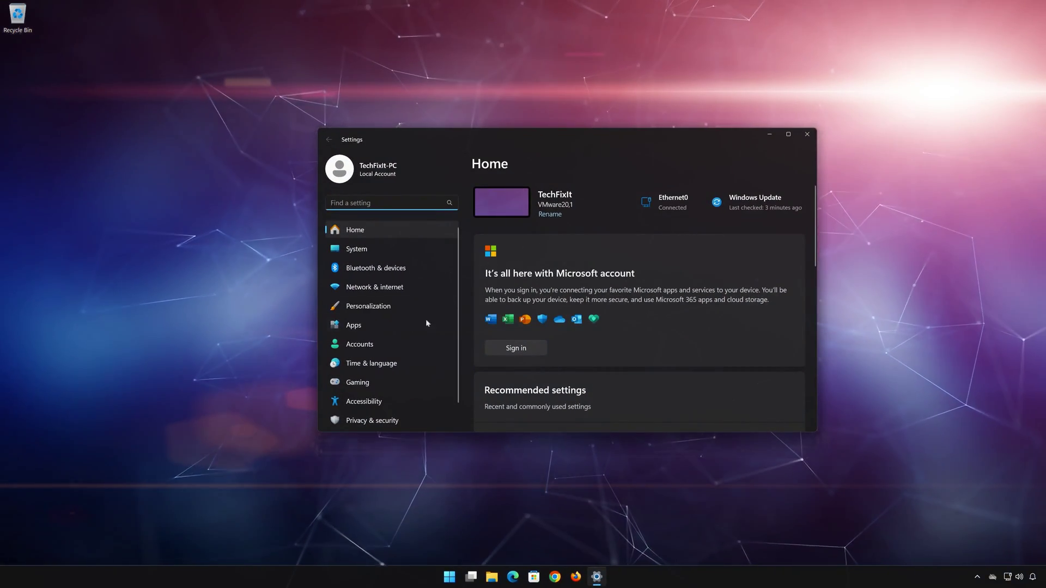
- Go to Apps > Installed apps and scroll to HyperX NGENUITY
left_click(384, 327)
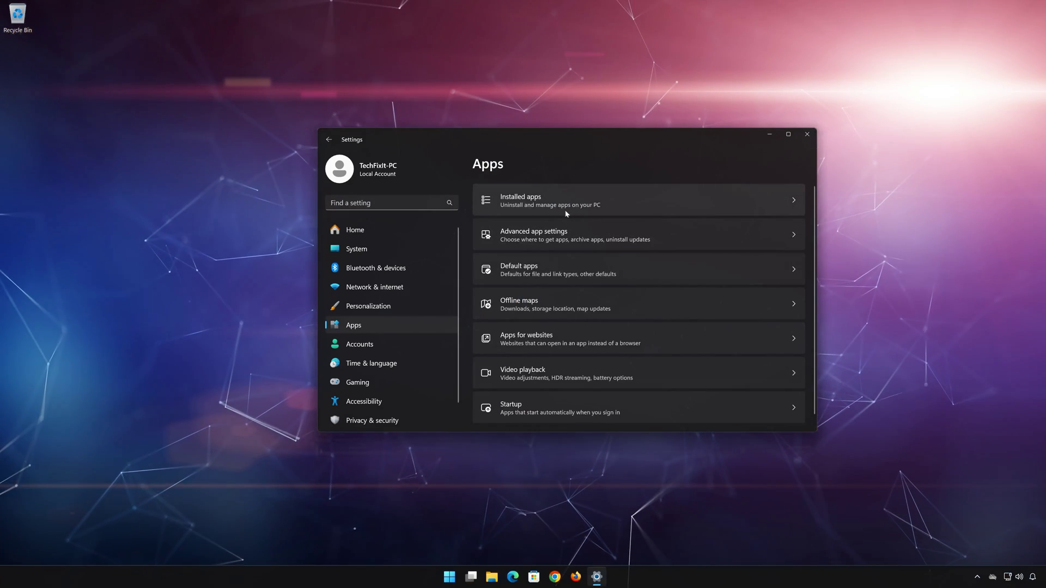
left_click(566, 213)
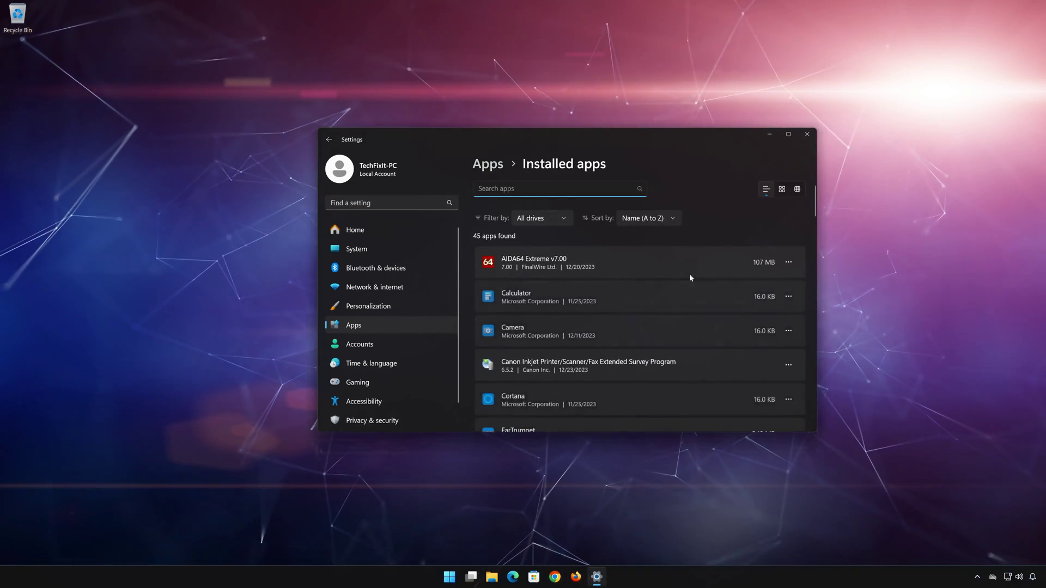
scroll(713, 324, "down", 3)
scroll(711, 322, "down", 3)
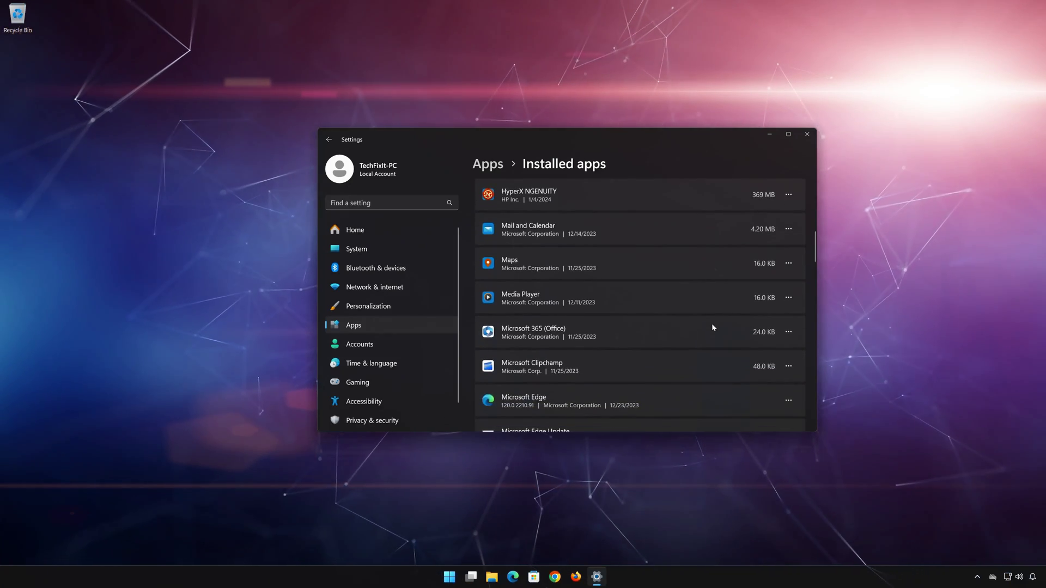
scroll(544, 230, "up", 1)
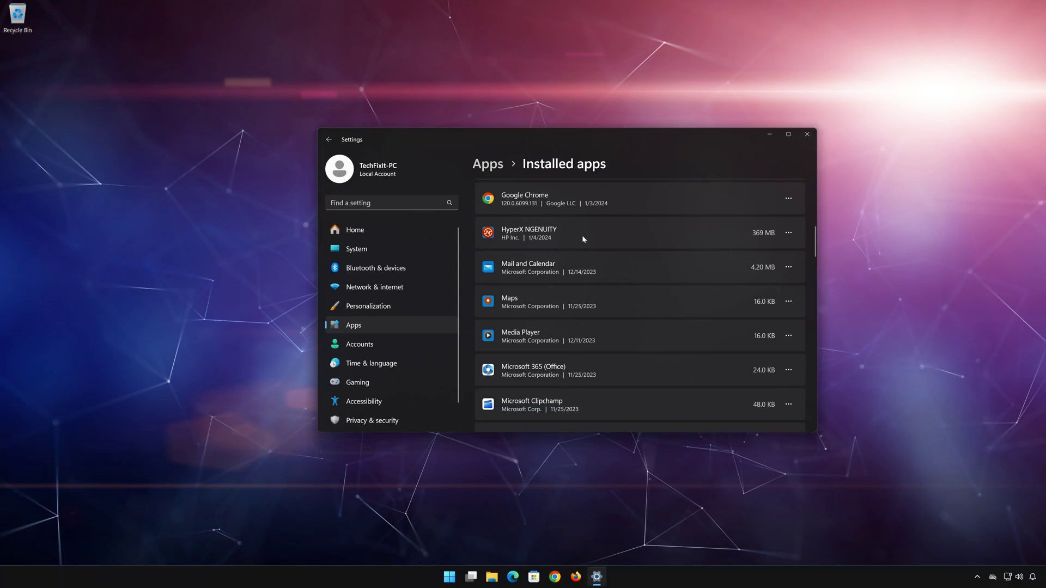
- Uninstall HyperX NGENUITY from its Advanced options page and confirm the removal
left_click(788, 234)
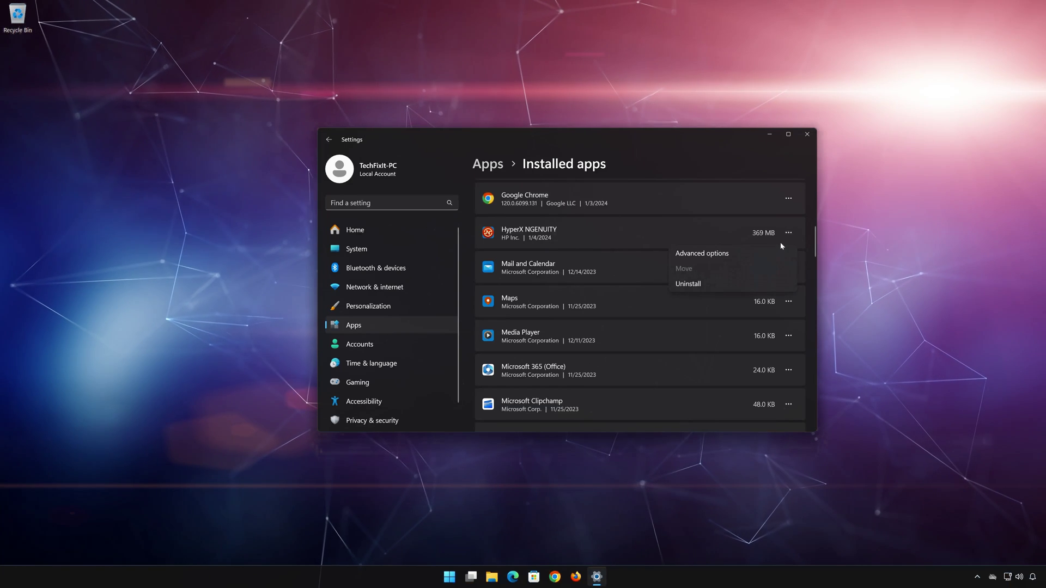
left_click(720, 254)
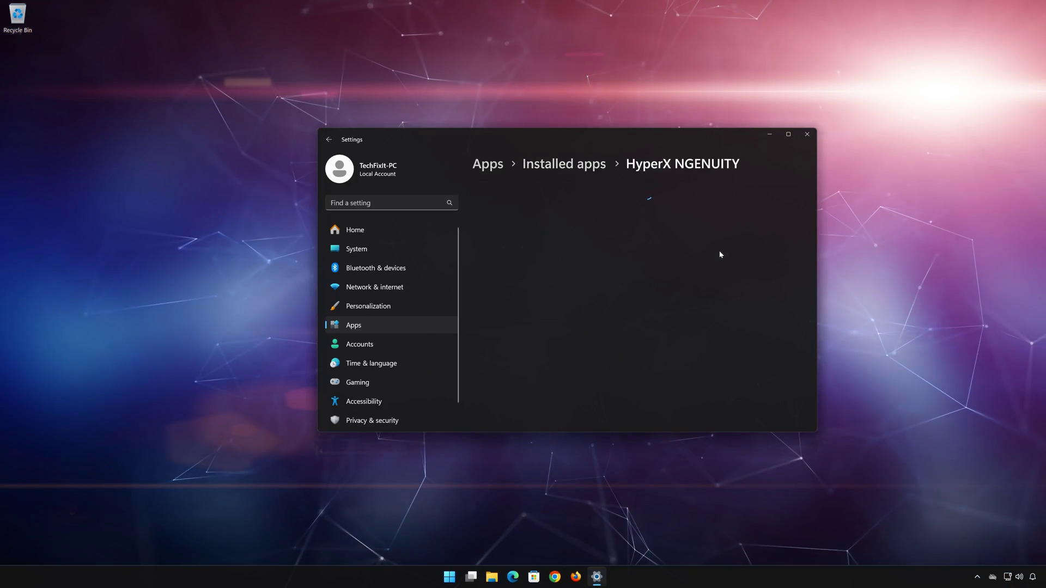
scroll(720, 260, "down", 2)
scroll(719, 257, "down", 1)
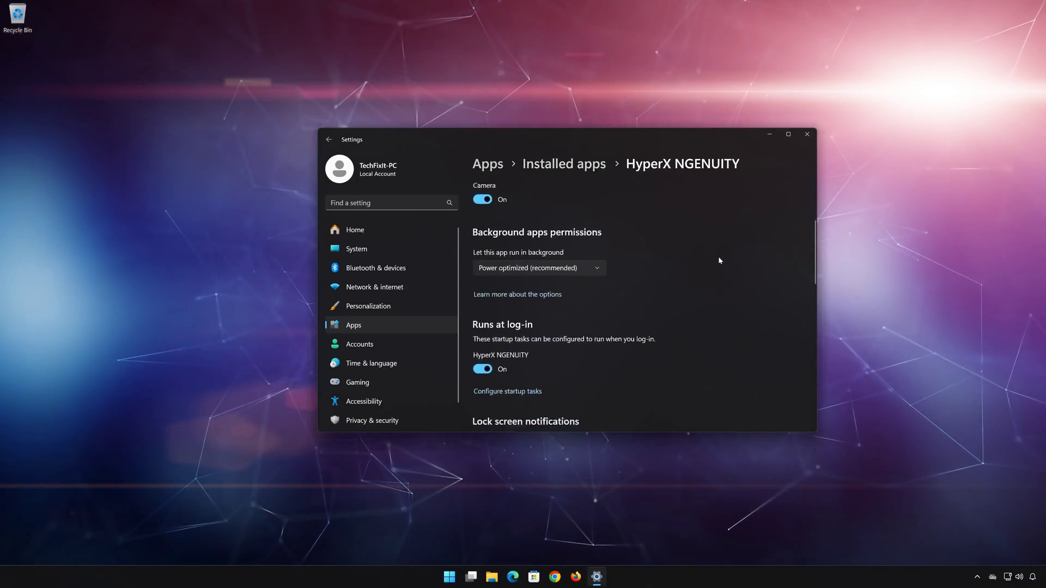
scroll(719, 258, "down", 2)
scroll(719, 258, "down", 2)
scroll(719, 259, "down", 2)
scroll(717, 259, "down", 2)
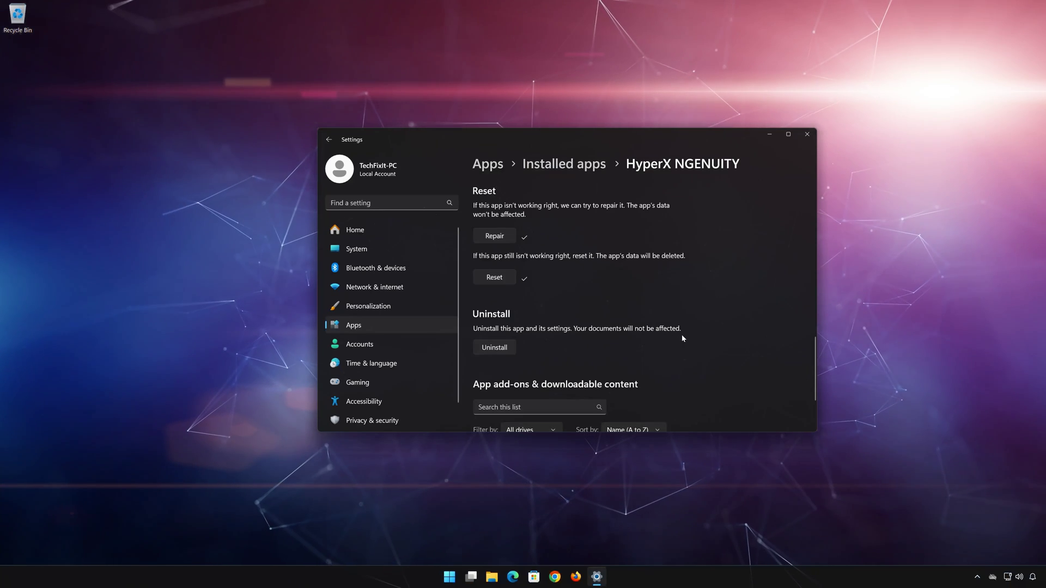
left_click(488, 350)
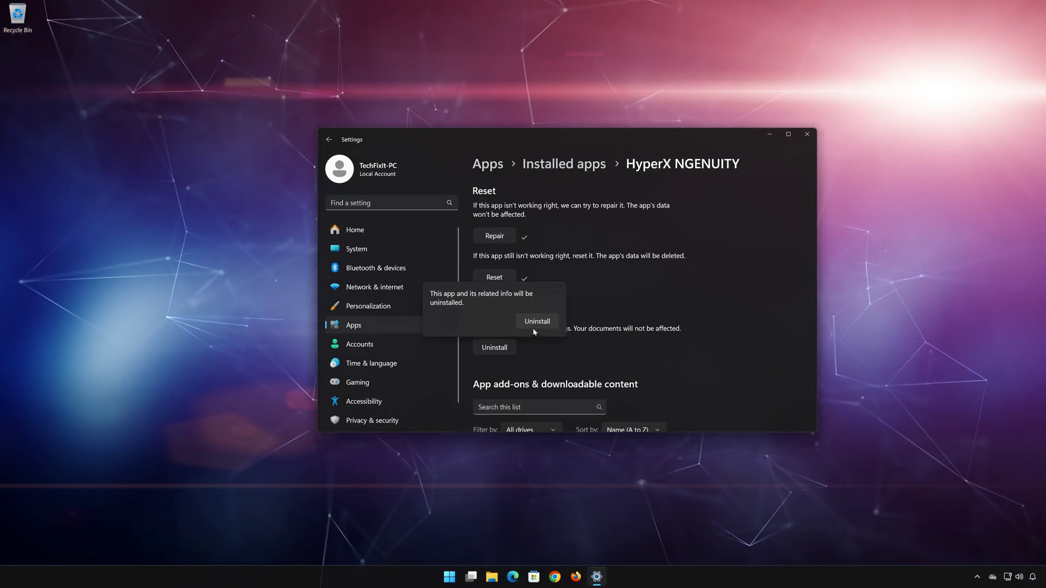
left_click(548, 322)
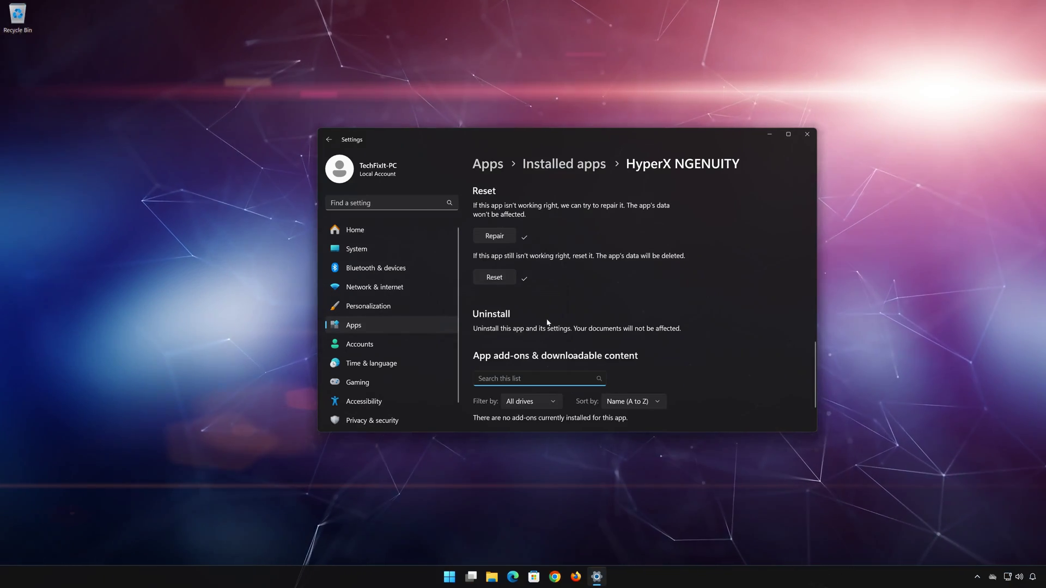
- Close Settings, launch Microsoft Store and search it for 'hyperx'
left_click(812, 140)
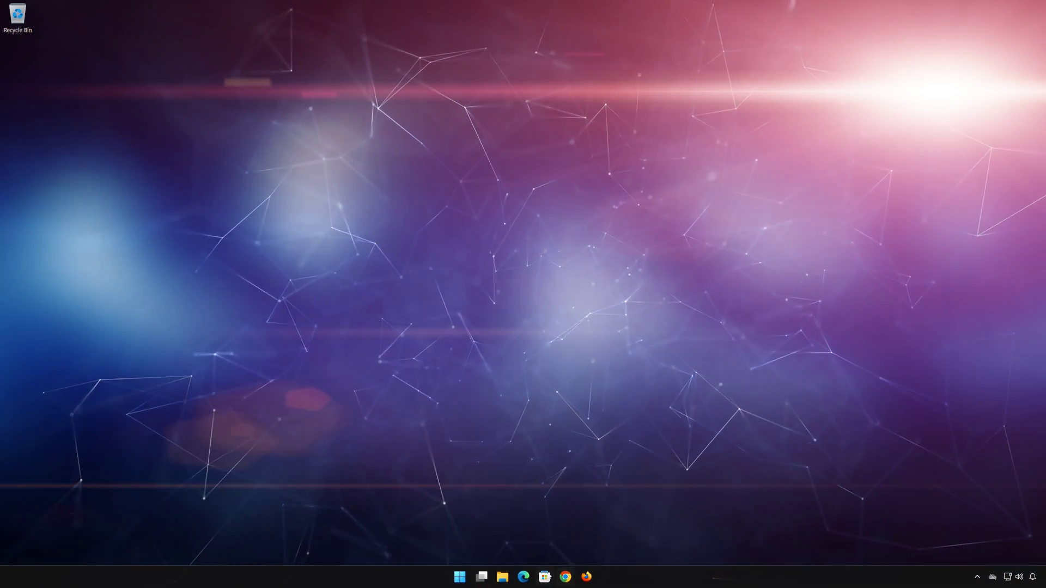
left_click(545, 577)
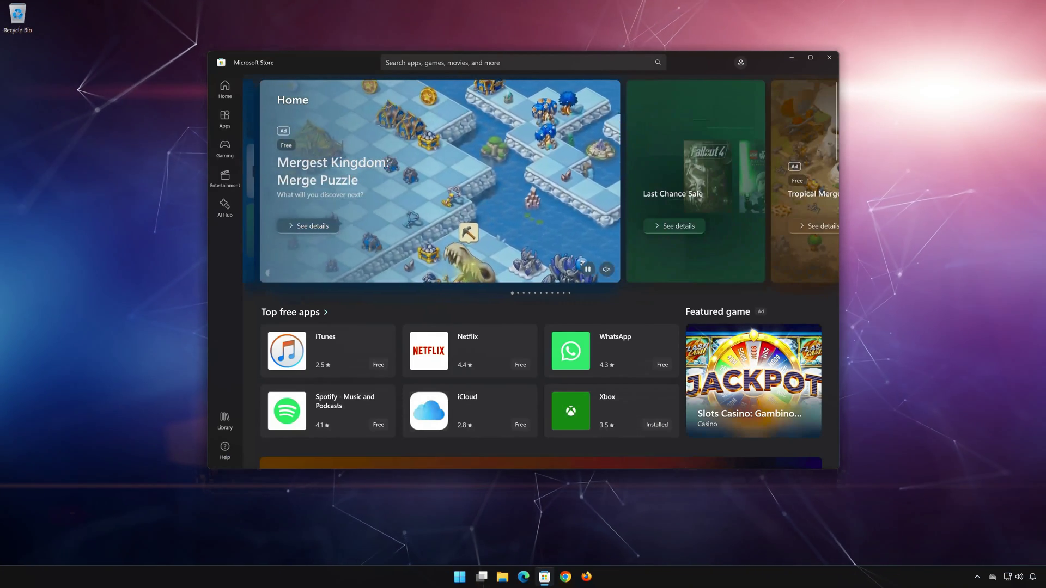
left_click(547, 60)
type("hyp")
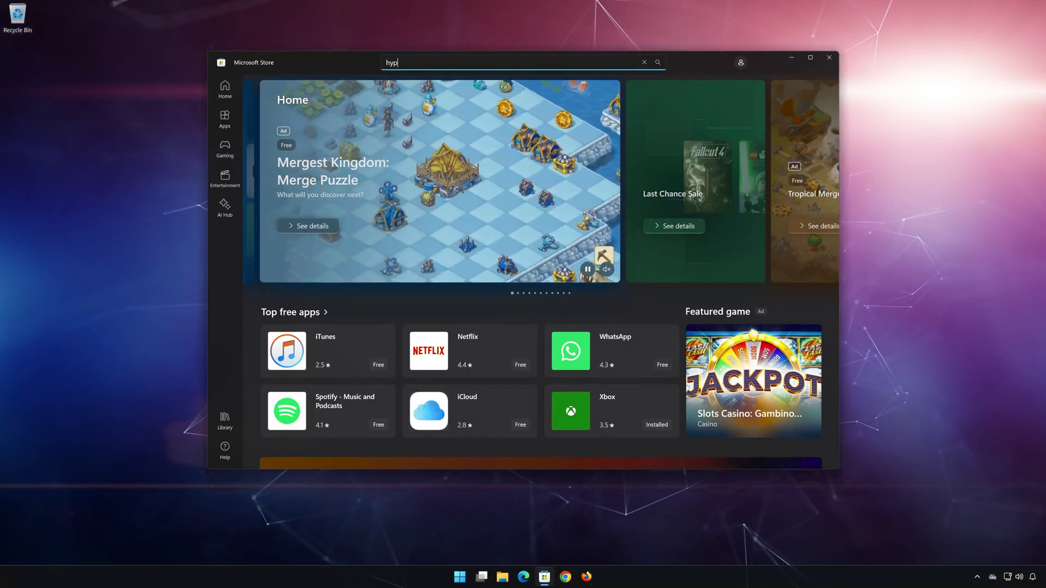
type("erx")
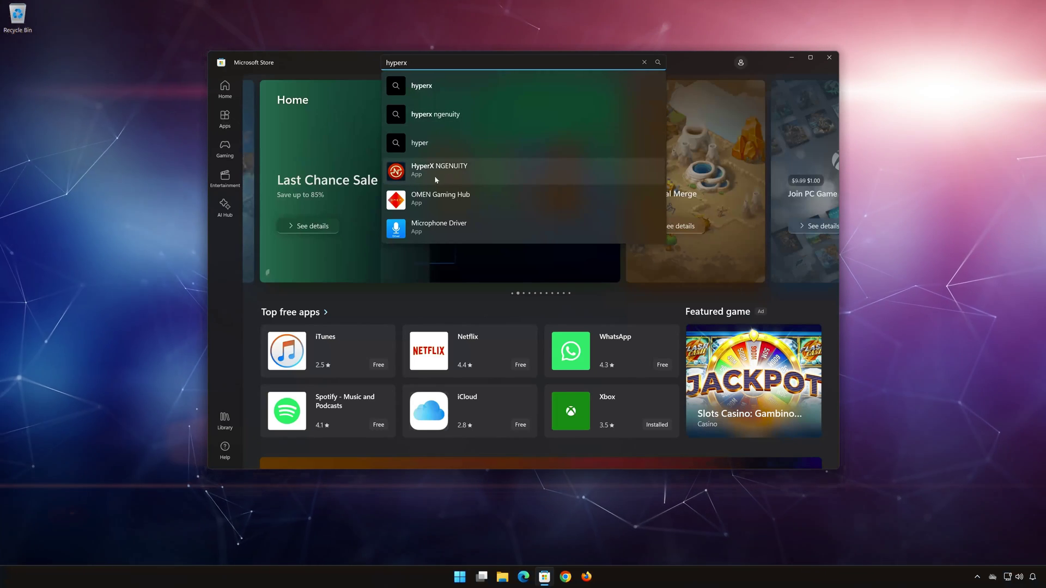
- Open the HyperX NGENUITY store page and install it with Get
left_click(470, 168)
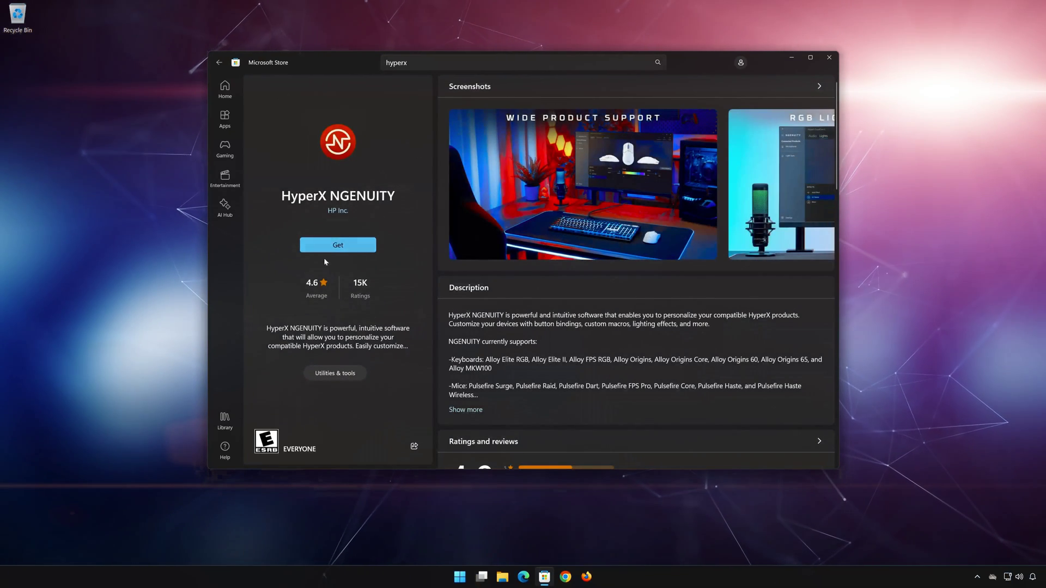
left_click(351, 246)
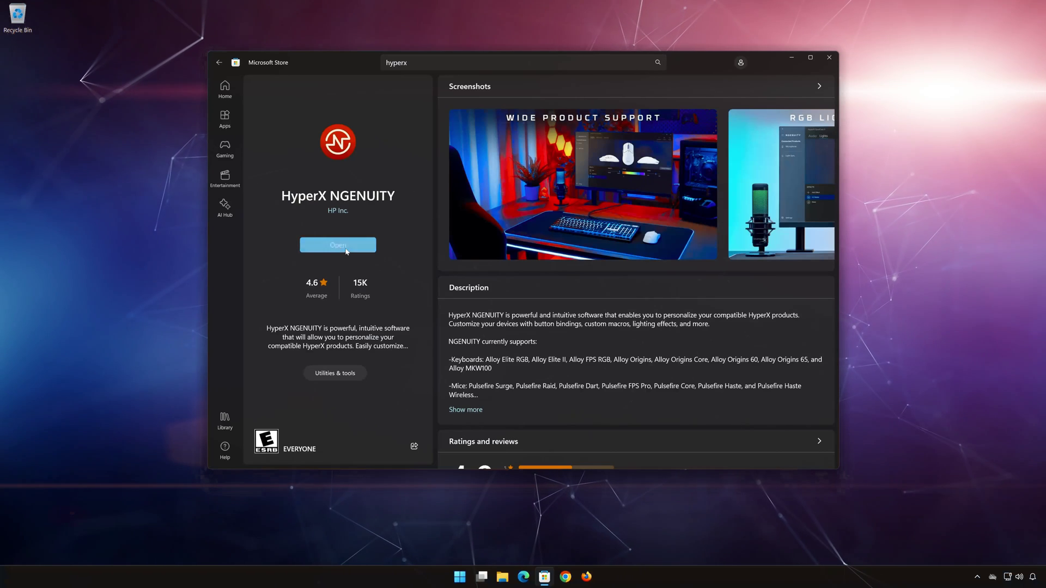
- Launch NGENUITY from the Store, decline analytics, and move its window over the Store
left_click(346, 250)
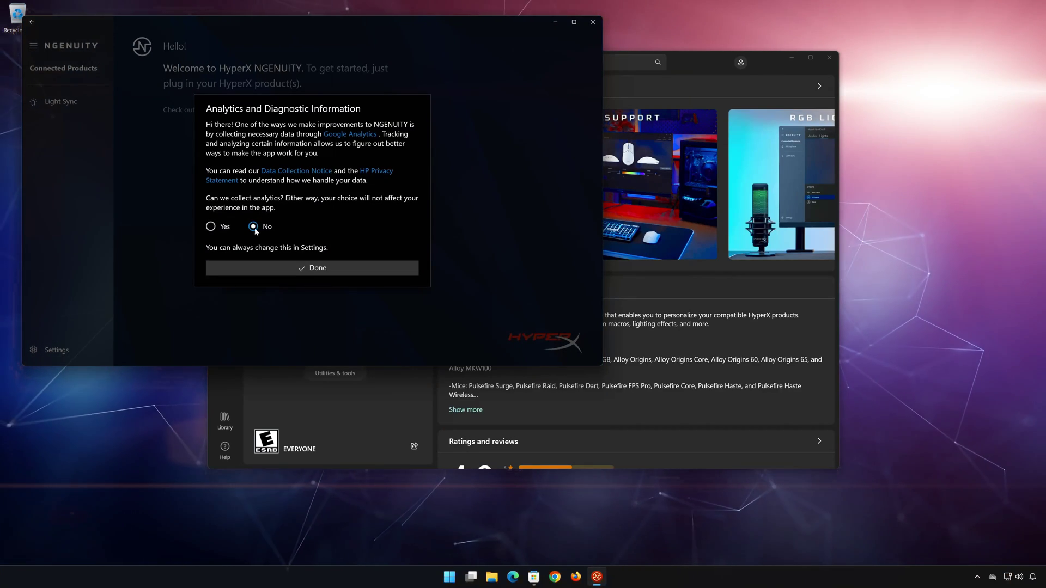
left_click(308, 270)
left_click_drag(380, 29, 553, 92)
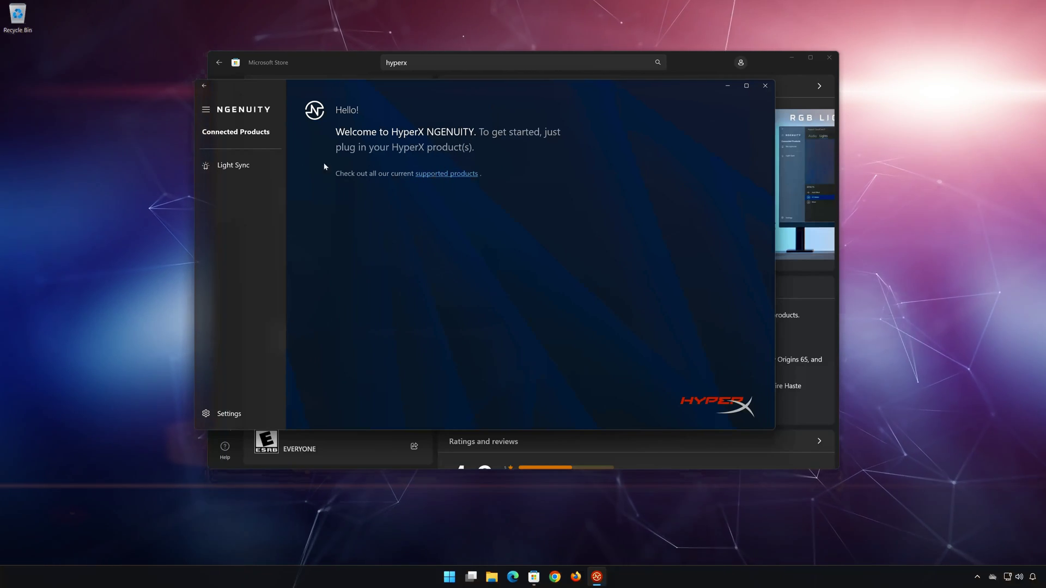
- Open NGENUITY's Light Sync page and search for HyperX devices
left_click(238, 173)
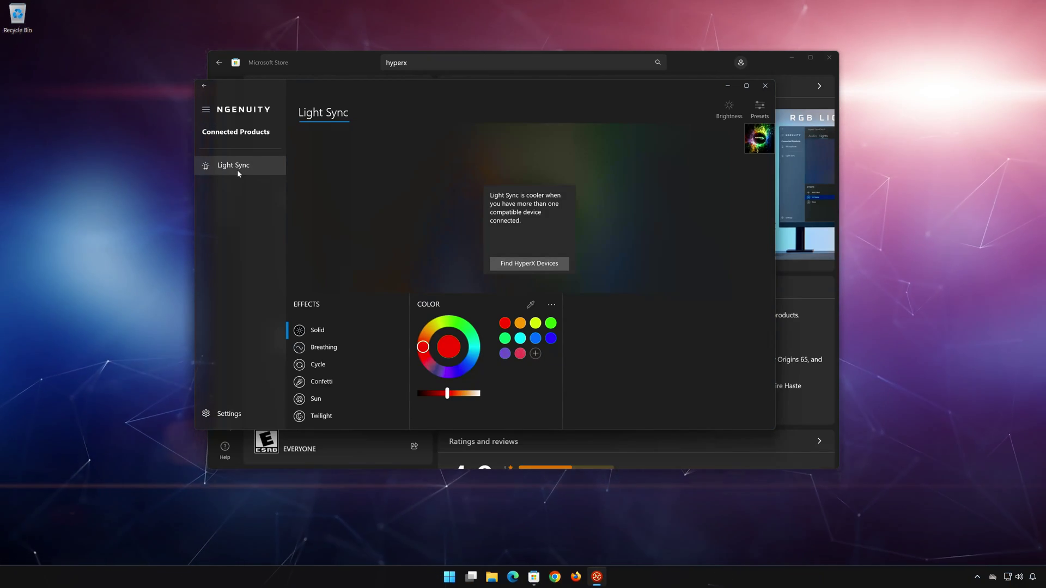
left_click(532, 265)
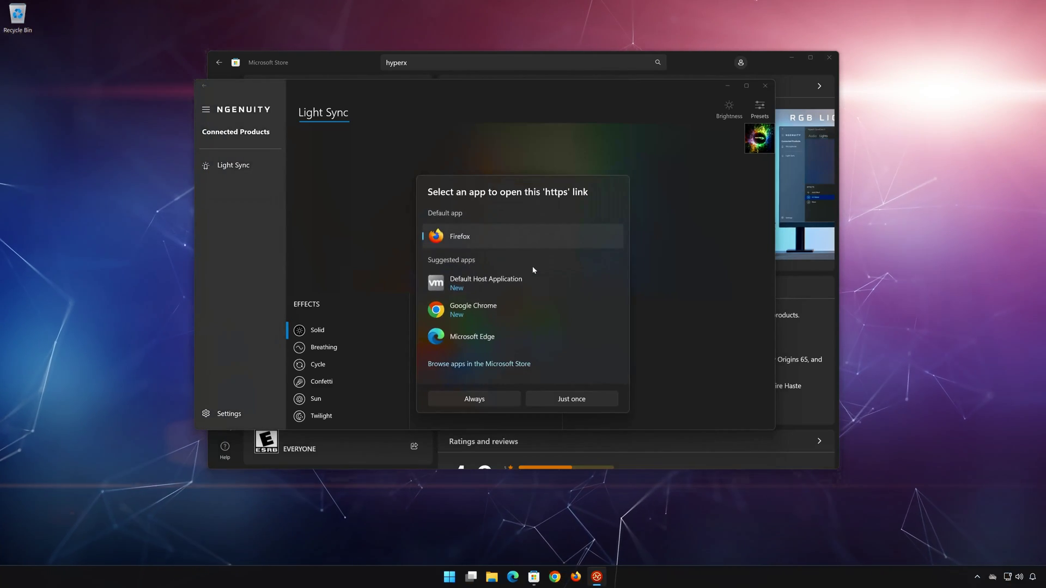